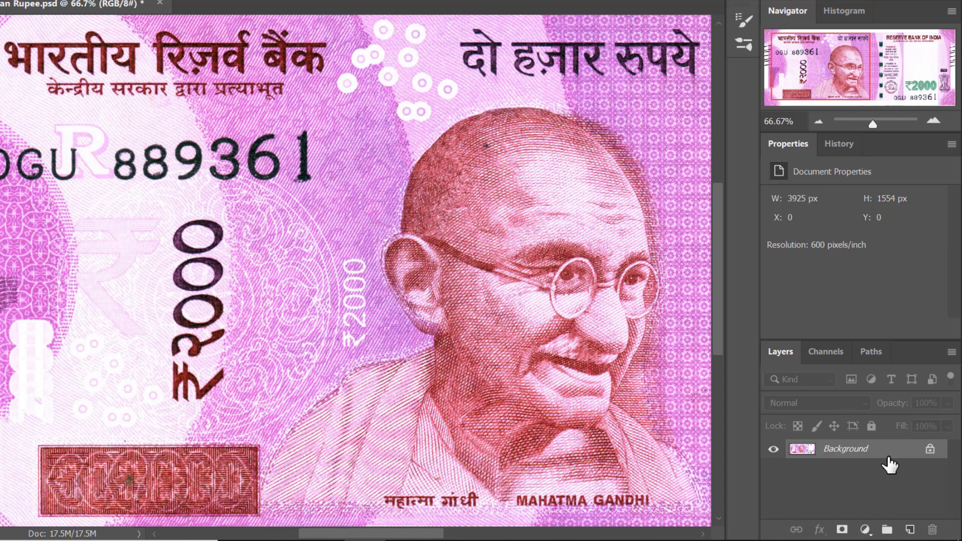
- Duplicate the Background layer as Background copy and open Image > Adjustments > Replace Color
drag(893, 460, 913, 529)
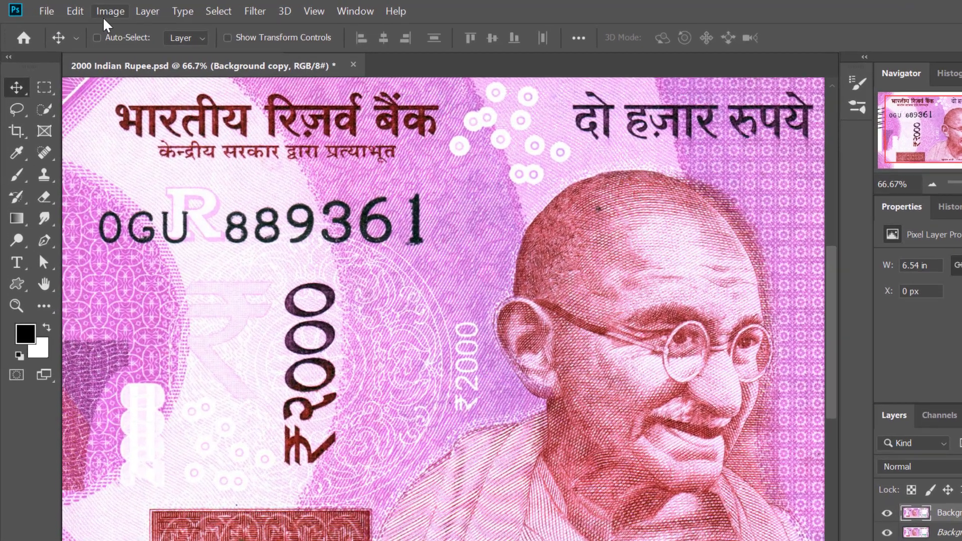
click(98, 10)
mouse_move(165, 57)
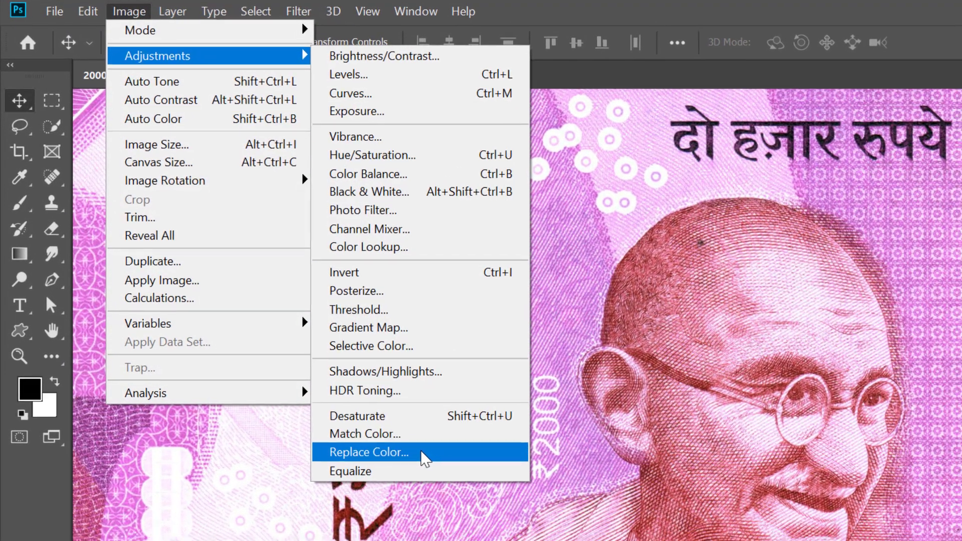
click(432, 458)
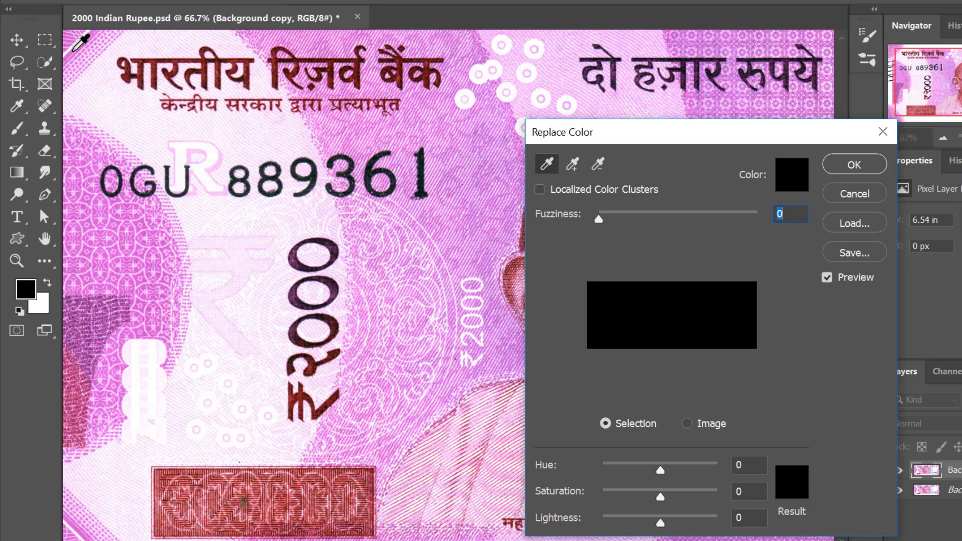
- Sample the note's pink, then set Fuzziness to 56 and Hue to -180 to preview green
click(74, 49)
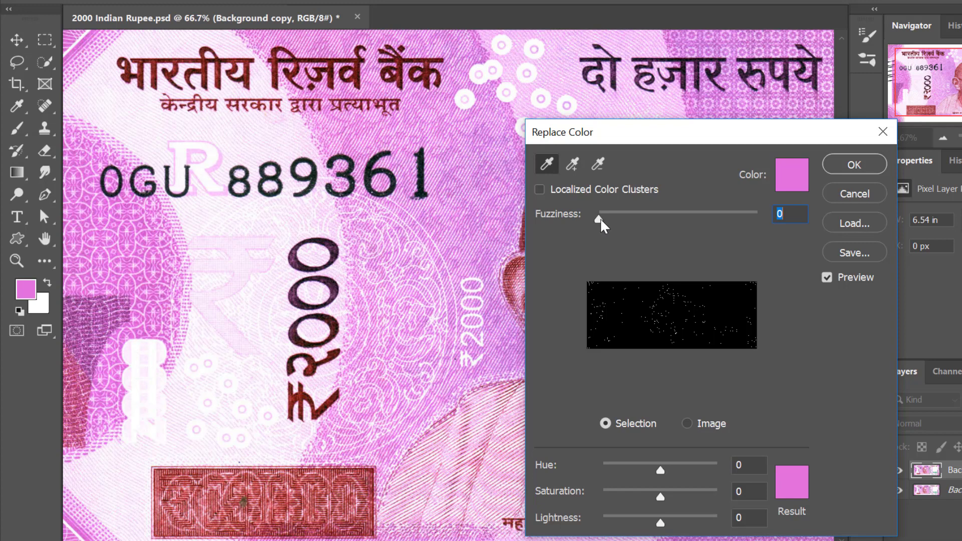
drag(601, 220, 620, 221)
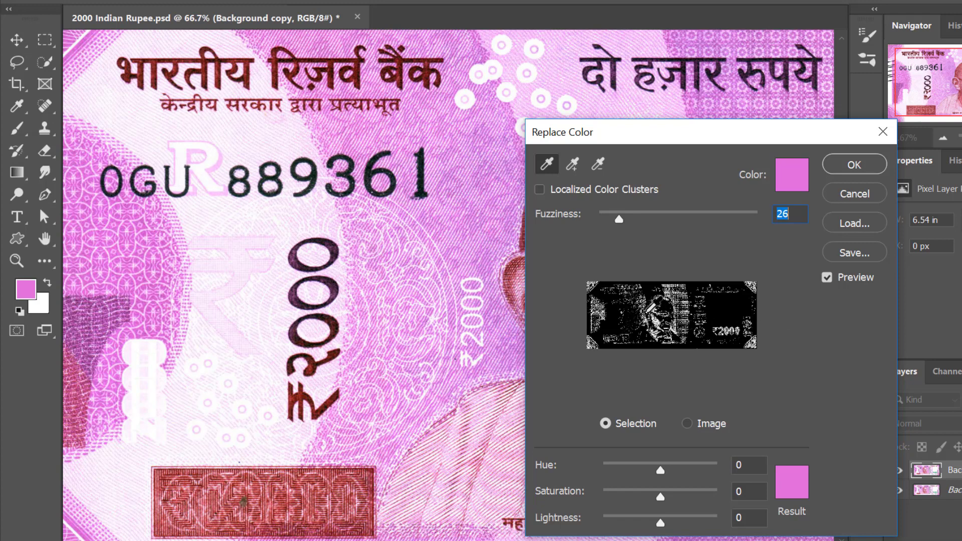
drag(622, 223, 643, 223)
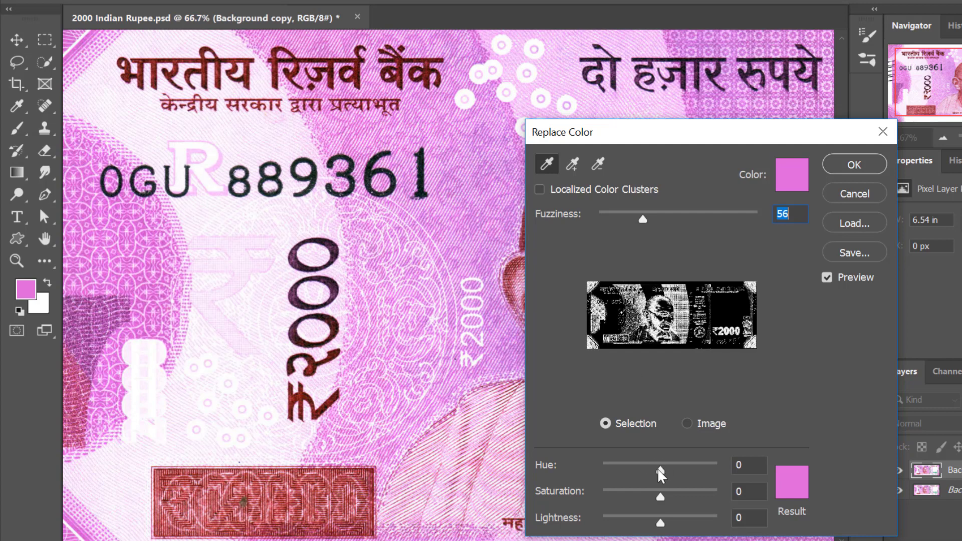
drag(661, 471, 554, 458)
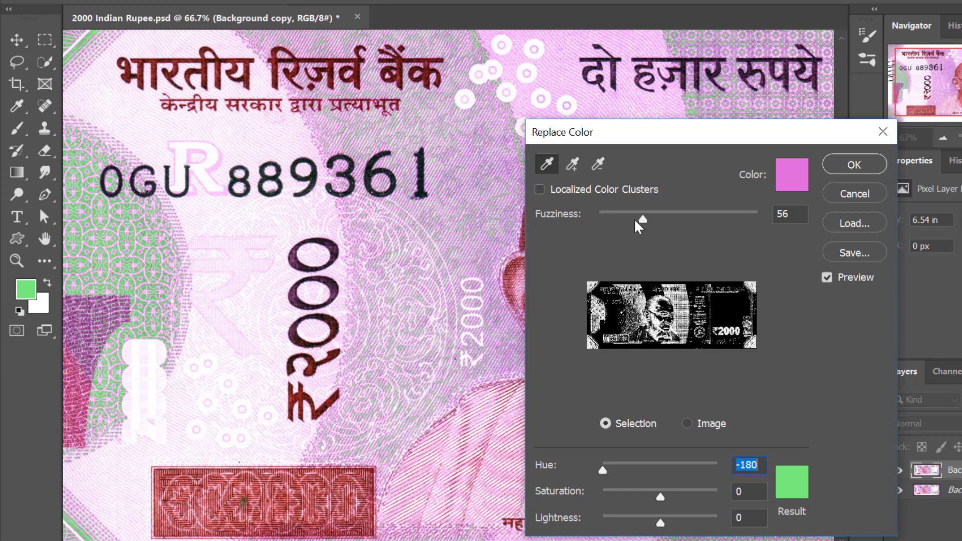
- Raise Fuzziness to 118 and add the pink background and portrait reds to the sample
drag(644, 226, 695, 226)
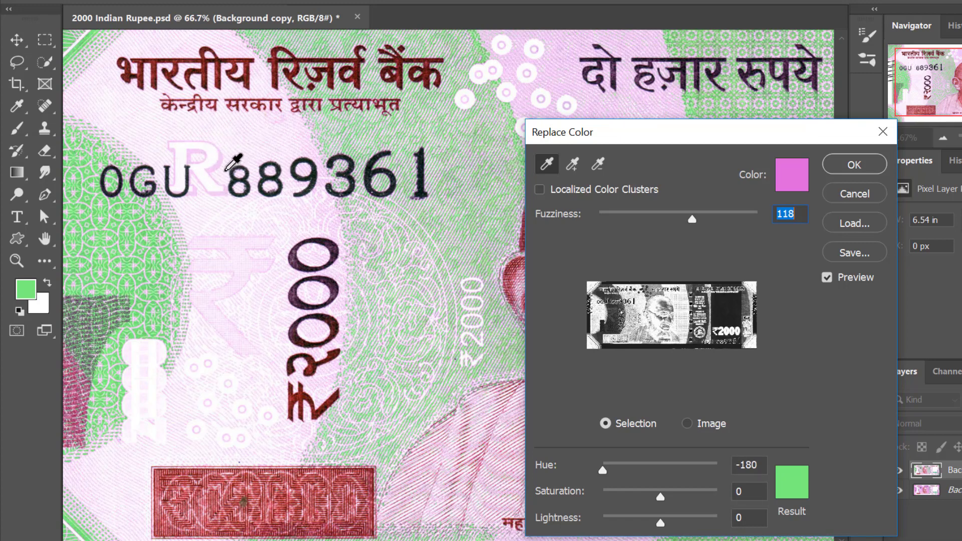
click(579, 170)
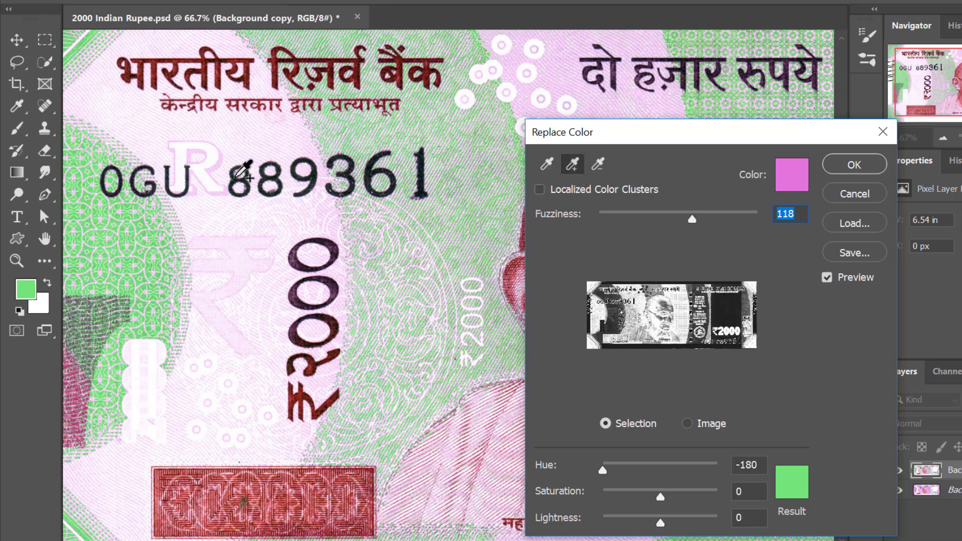
click(221, 161)
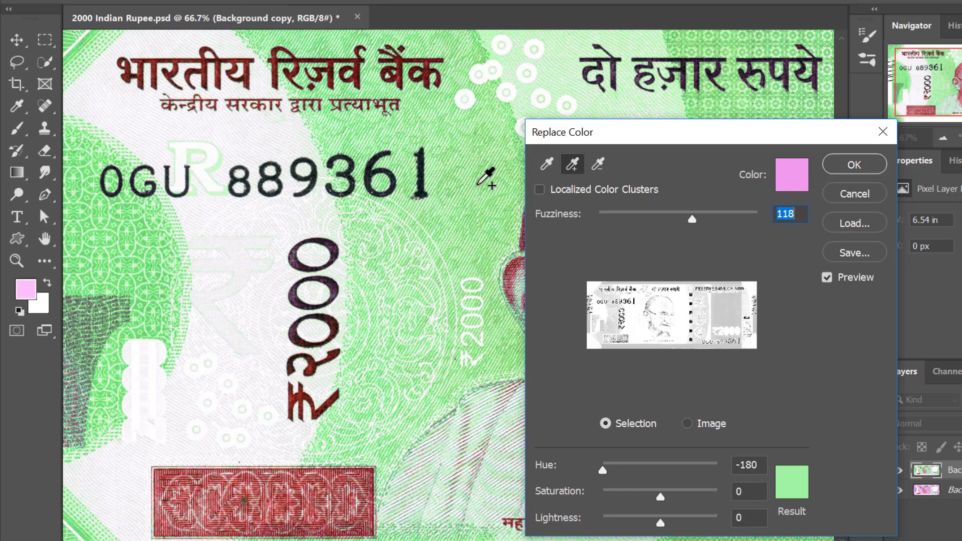
drag(640, 134, 882, 133)
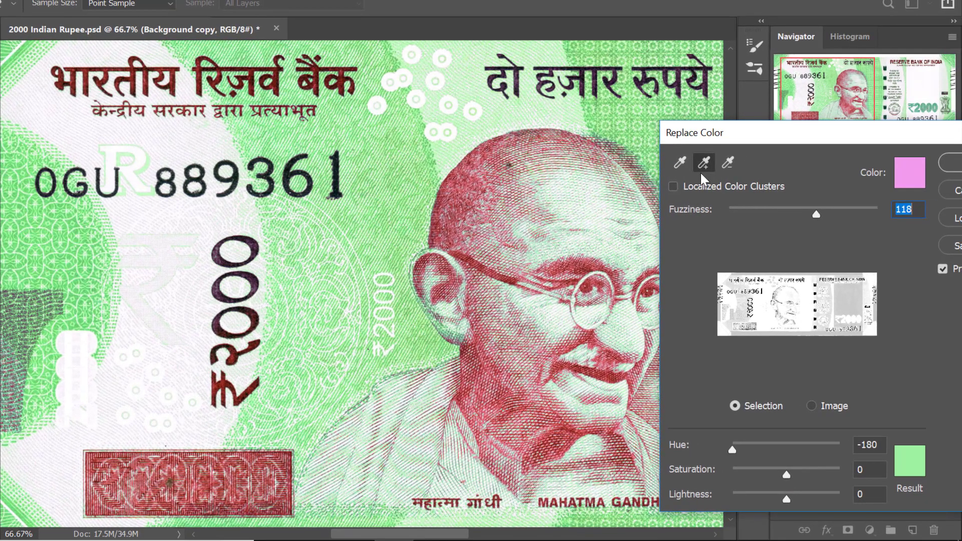
click(703, 162)
click(606, 369)
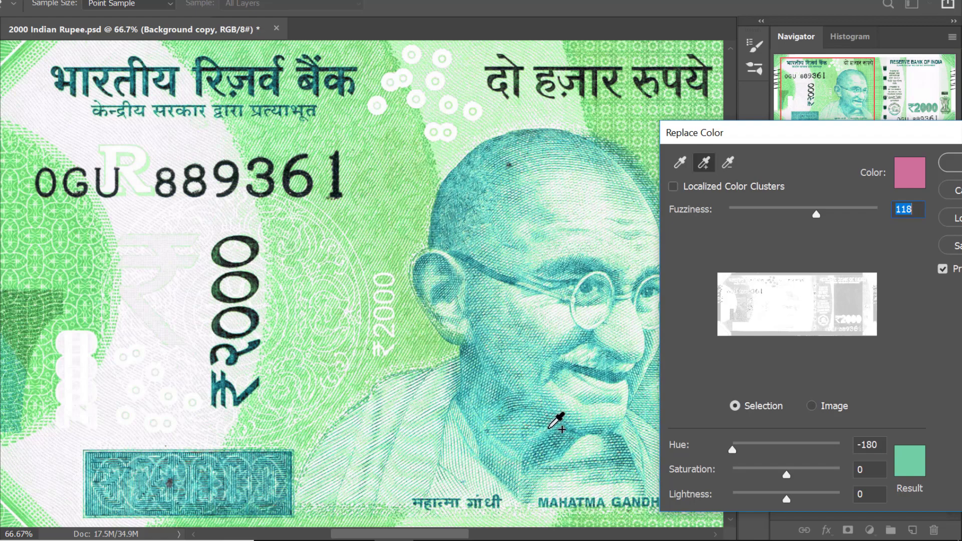
- Zoom into the face, add the leftover red lines to the sample, and fit the note back on screen
key(ctrl)
key(ctrl+plus)
key(ctrl+plus)
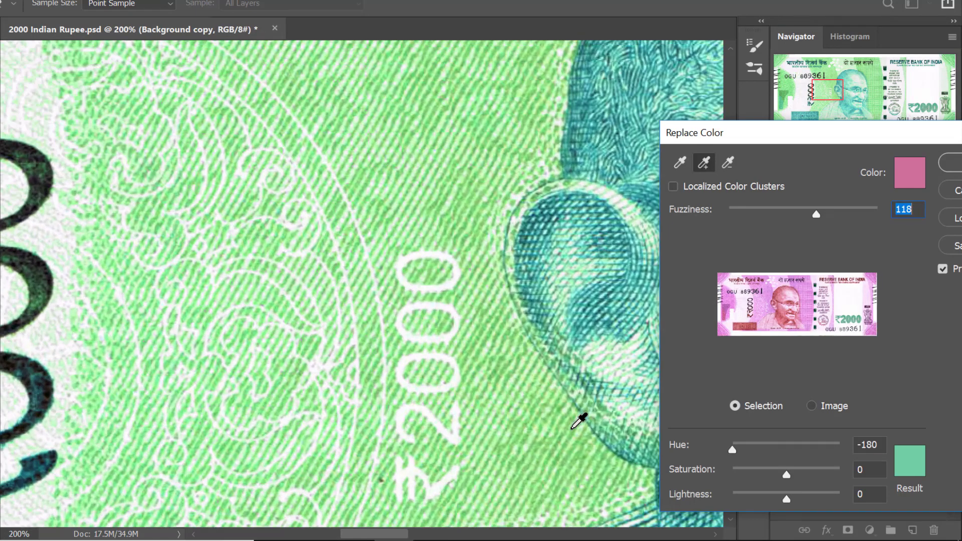
drag(571, 408, 122, 164)
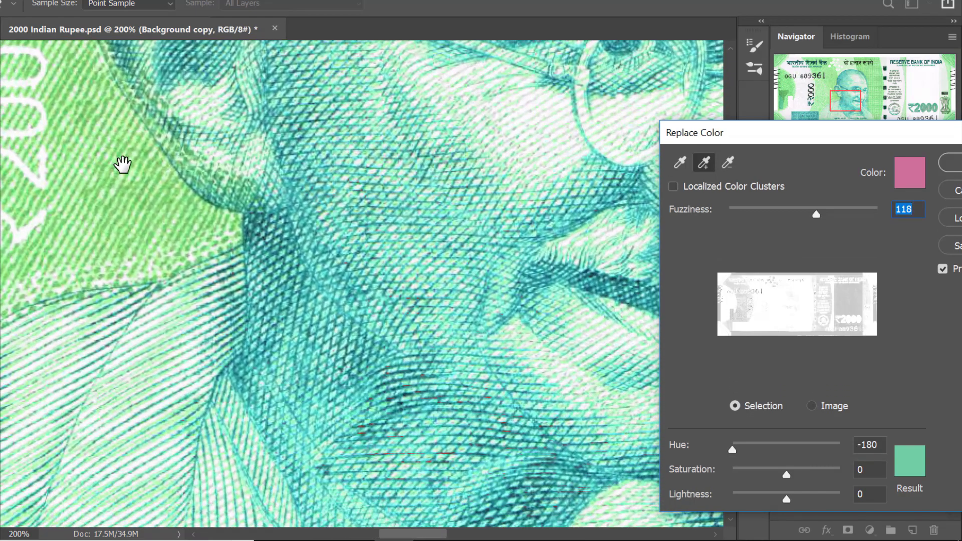
drag(425, 408, 329, 268)
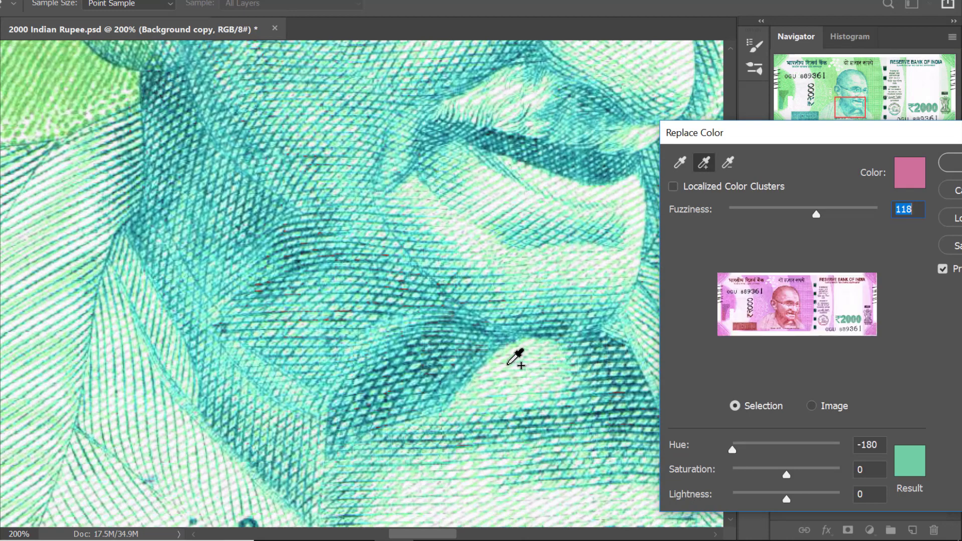
key(ctrl+plus)
key(ctrl+plus)
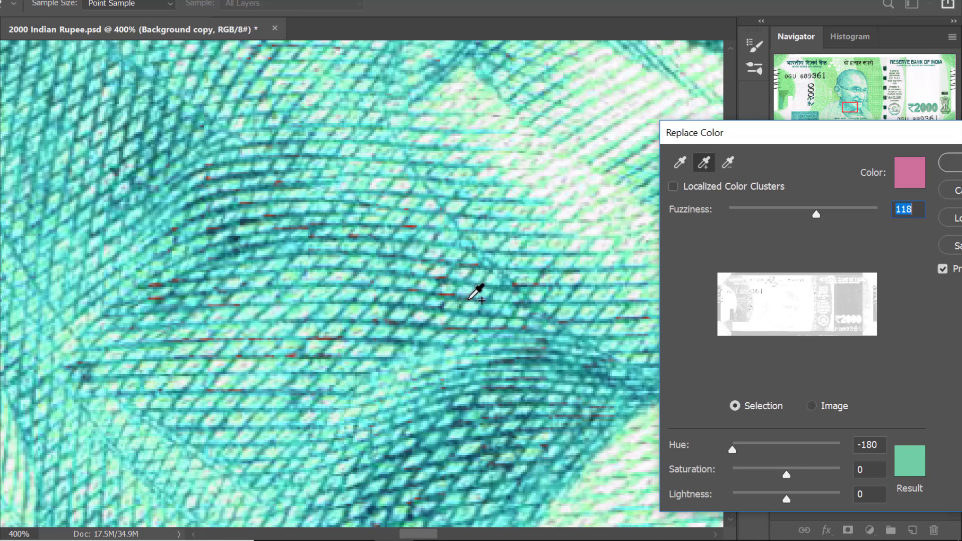
click(411, 227)
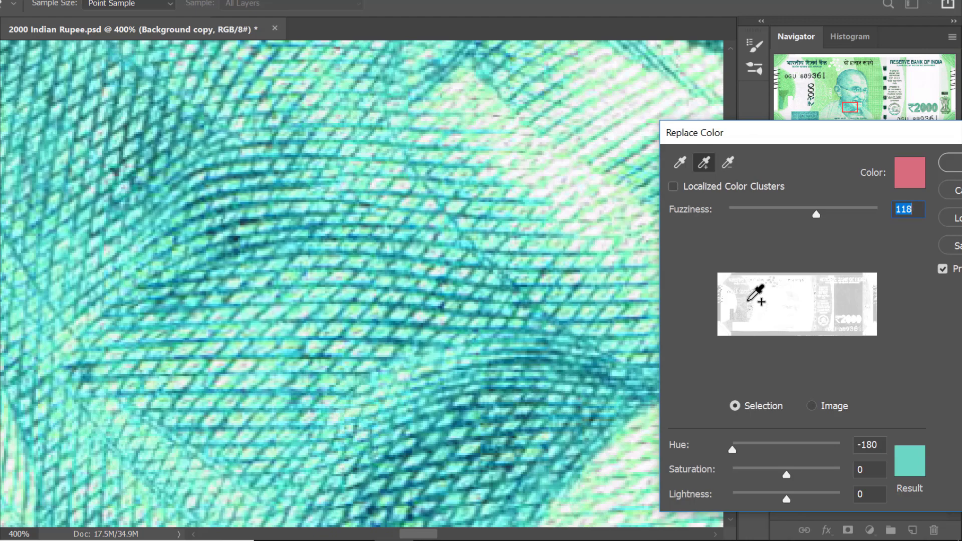
key(ctrl)
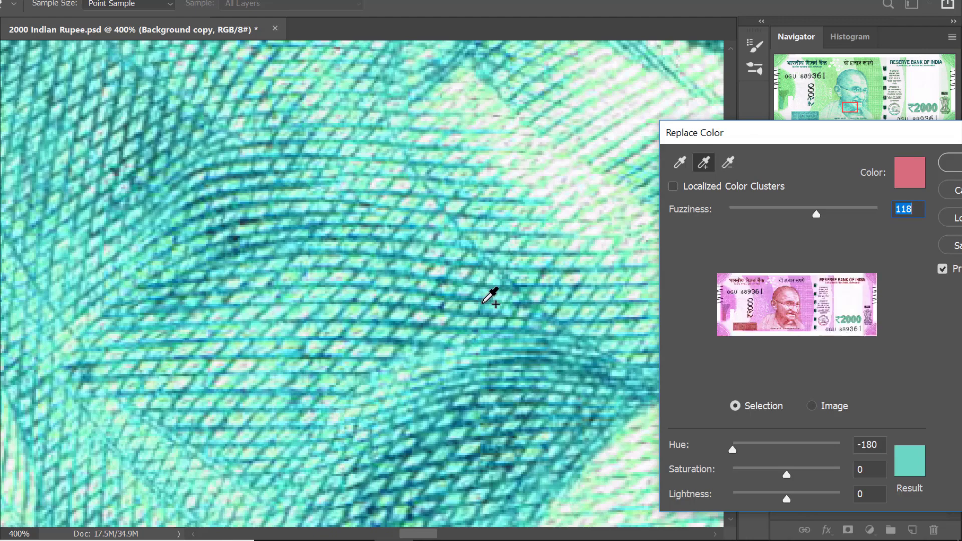
key(ctrl+0)
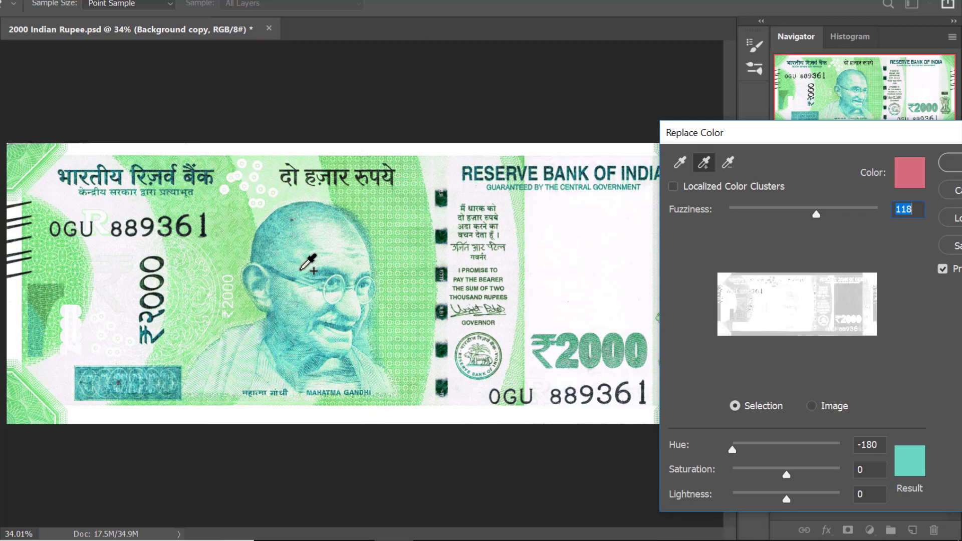
- Set the replacement Hue to -100, previewing a purple note with a light-blue background
drag(752, 134, 501, 107)
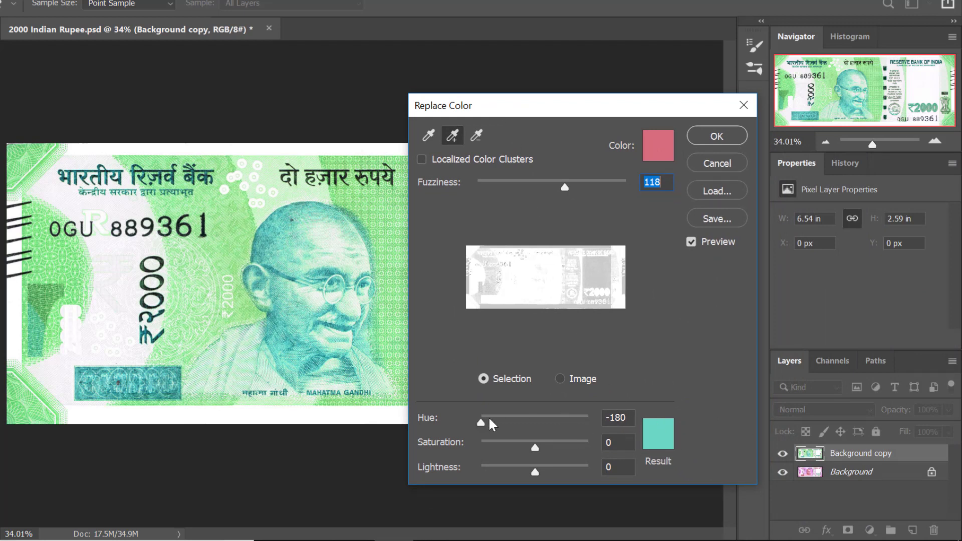
drag(482, 421, 503, 425)
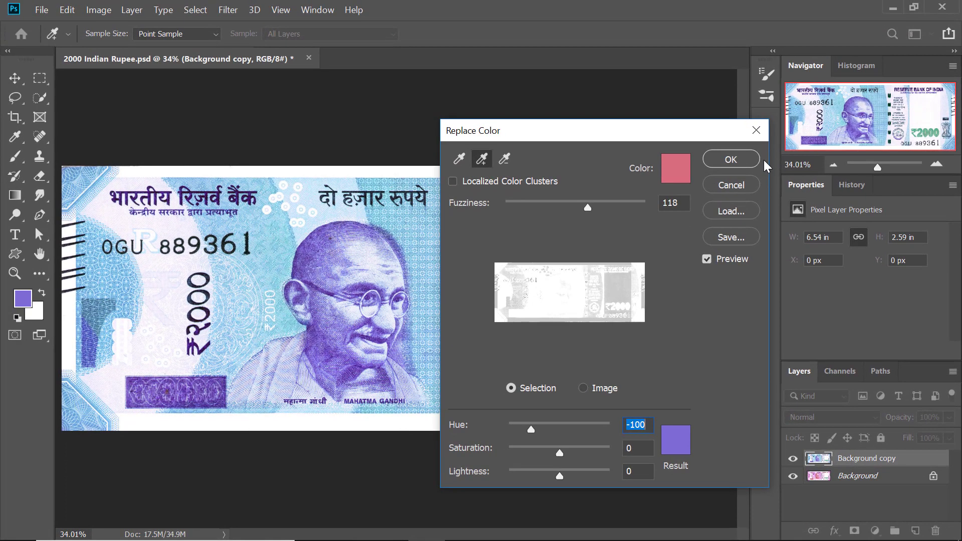
- Apply the blue-purple Replace Color to Background copy, then hide that layer to compare
click(730, 159)
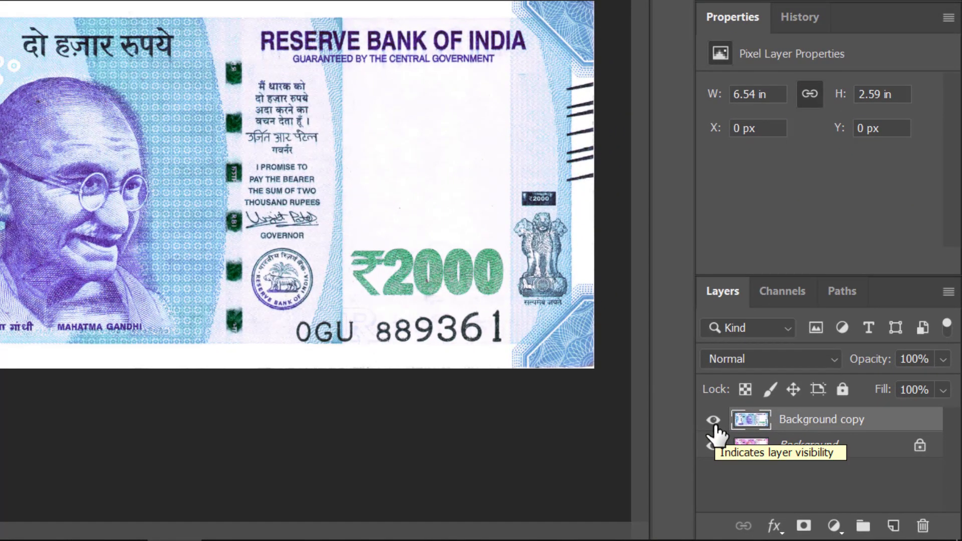
click(713, 420)
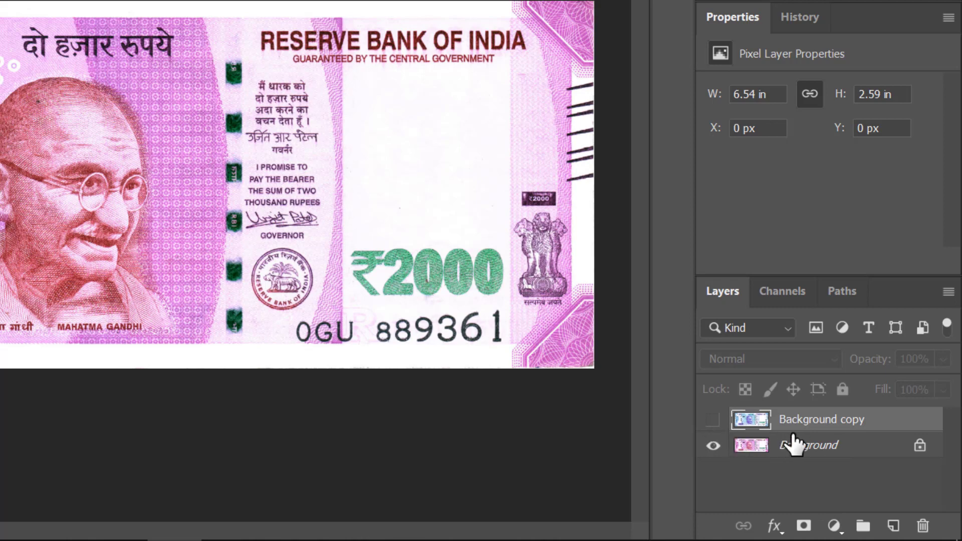
- Add a Hue/Saturation adjustment layer directly above the Background layer
click(814, 454)
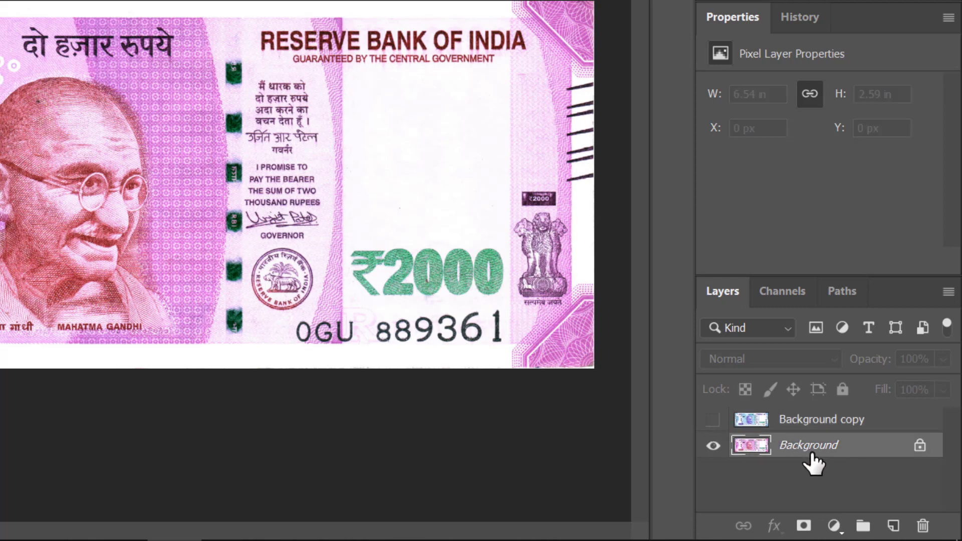
click(834, 527)
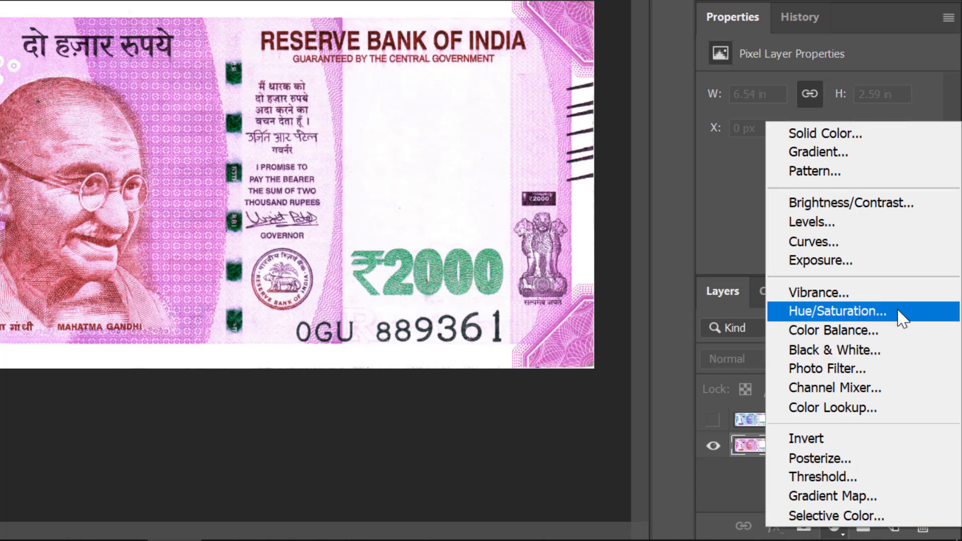
click(902, 315)
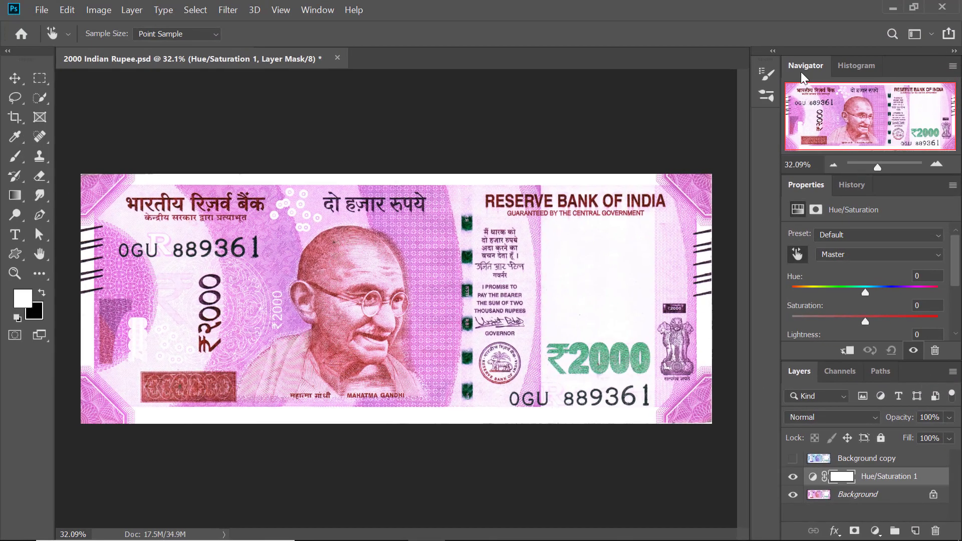
- Collapse the Navigator to show all Hue/Saturation settings, zoom into the note, and enable on-image adjustment
double_click(803, 67)
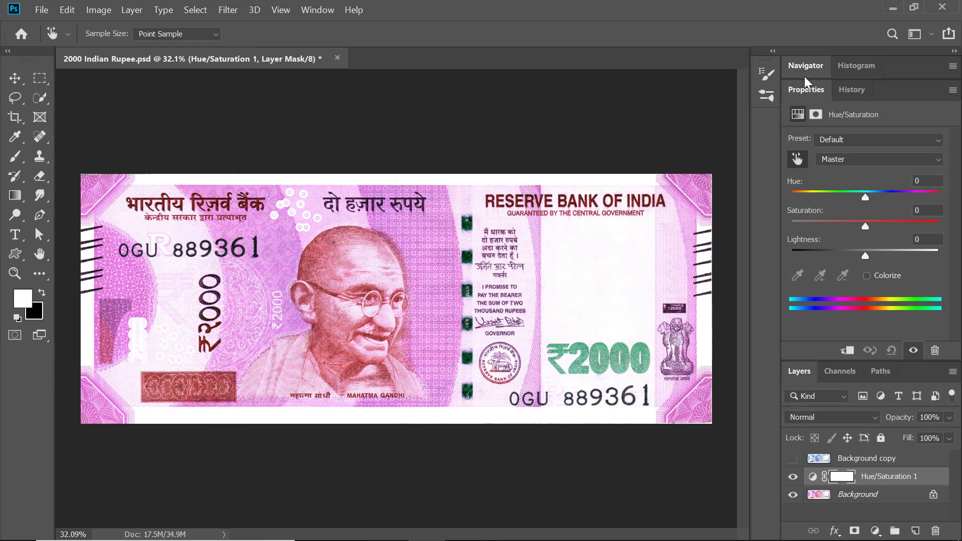
click(798, 159)
key(ctrl+plus)
key(ctrl+plus)
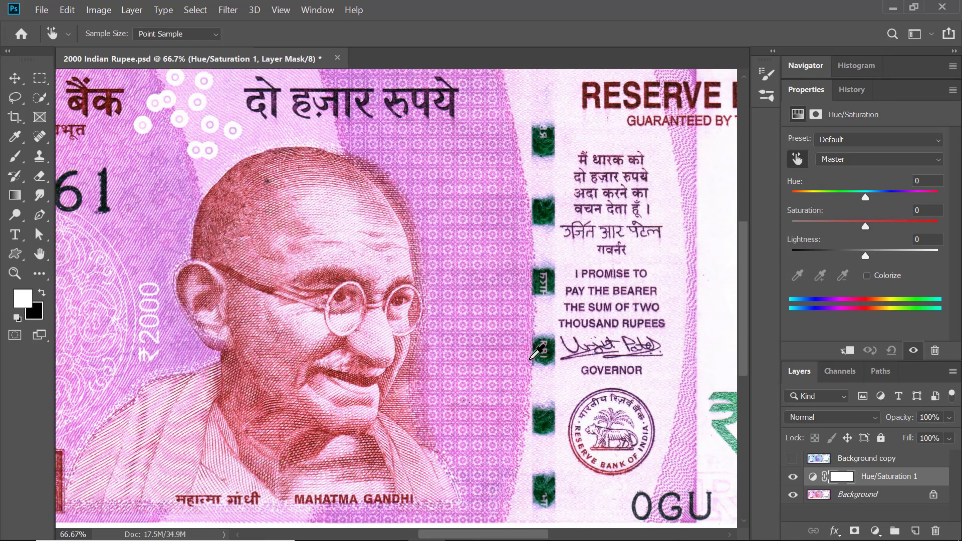
drag(217, 206, 476, 197)
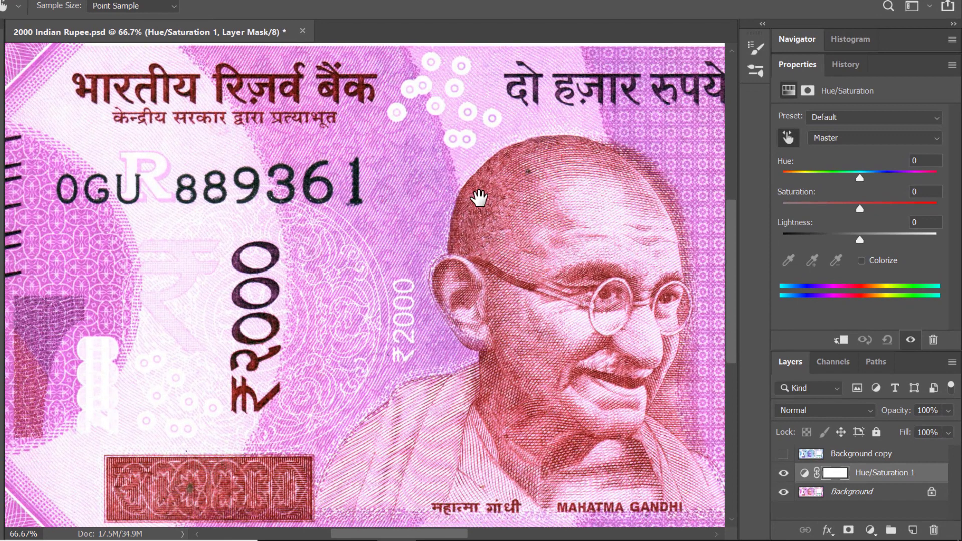
click(788, 136)
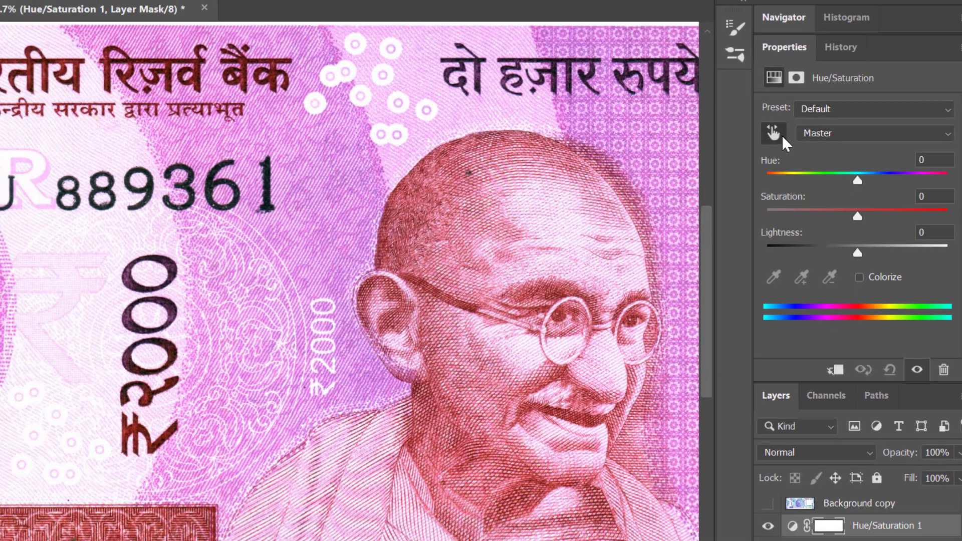
- Target Magentas by sampling the note's pink on-image, and set its Hue to -180
click(774, 133)
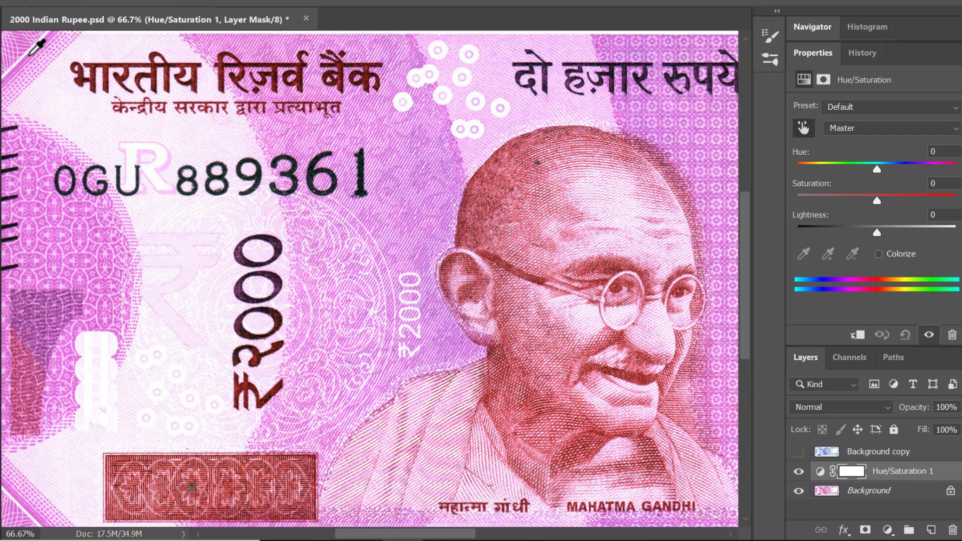
click(31, 54)
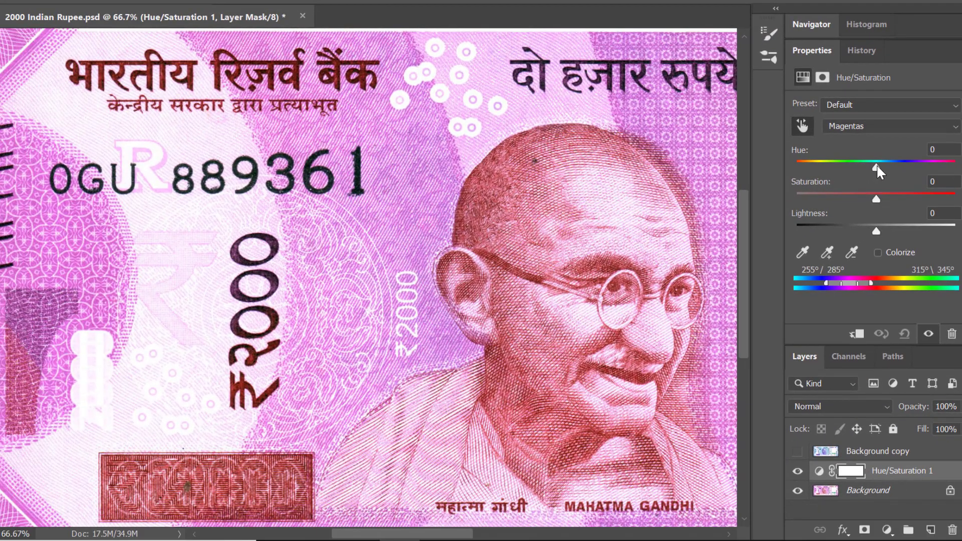
drag(876, 167, 794, 285)
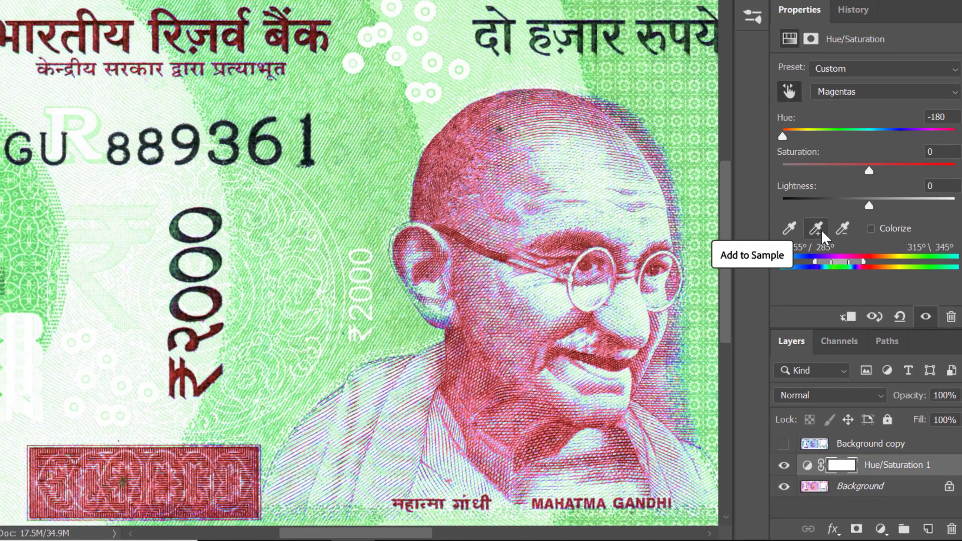
- Add the portrait's reds and remaining red specks to the range, extending it to Reds 2 (25°\55°)
click(820, 233)
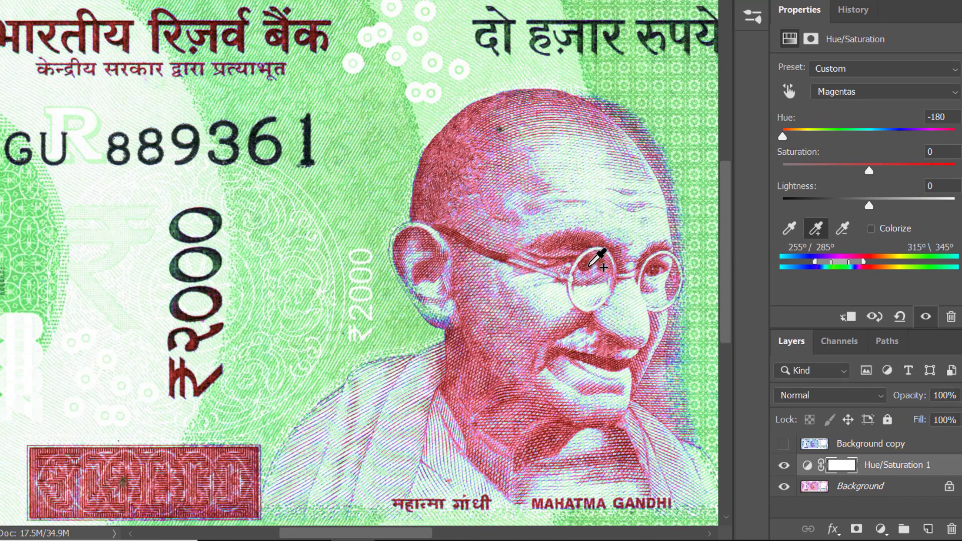
click(589, 265)
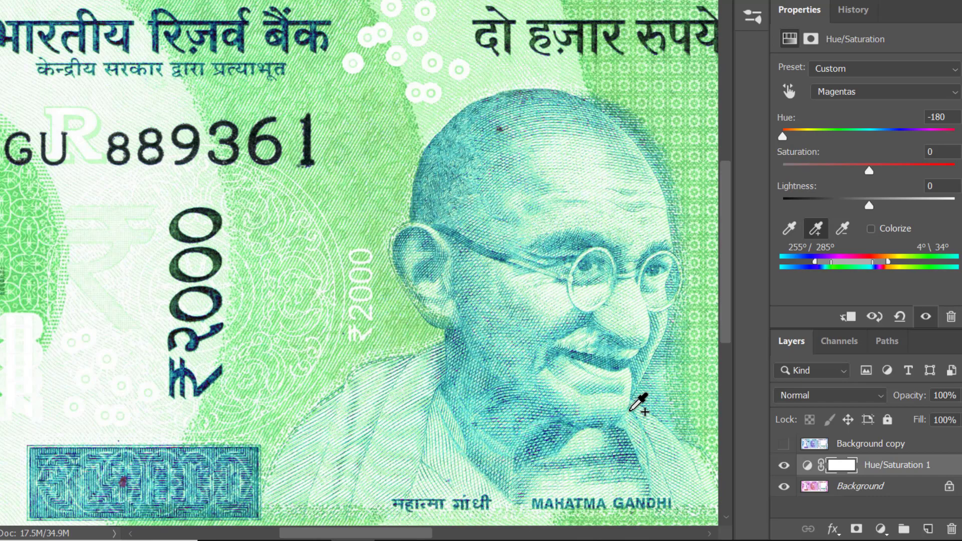
key(ctrl+plus)
key(ctrl+plus)
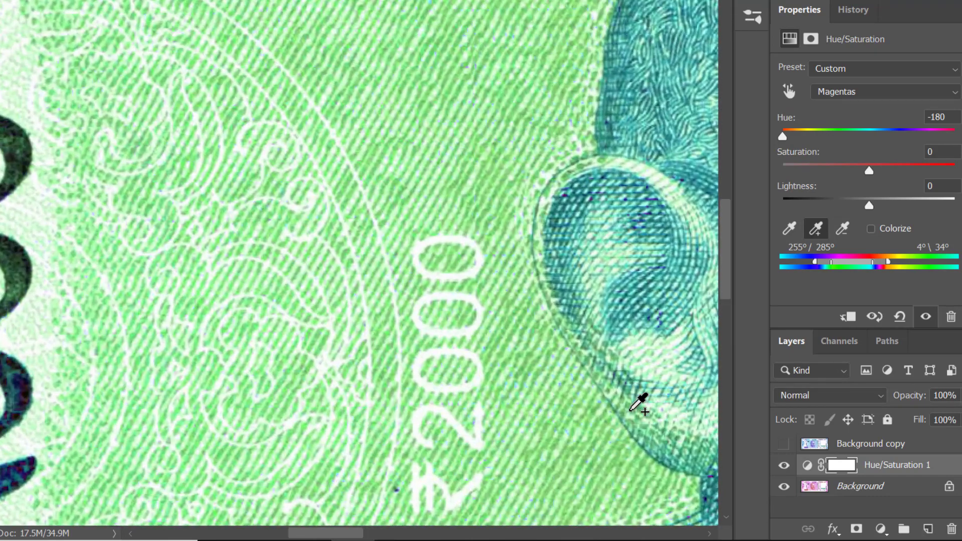
drag(611, 421, 371, 295)
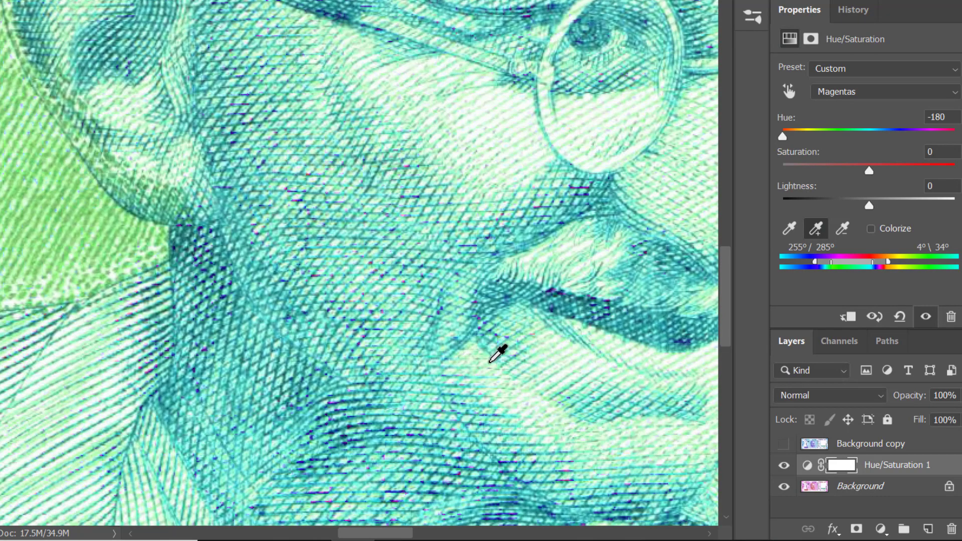
key(ctrl+plus)
key(ctrl+plus)
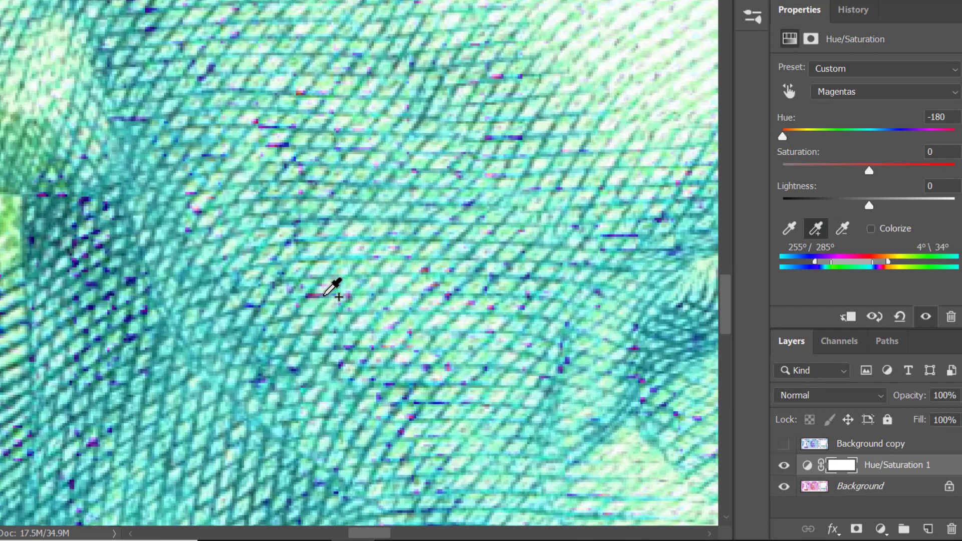
click(315, 296)
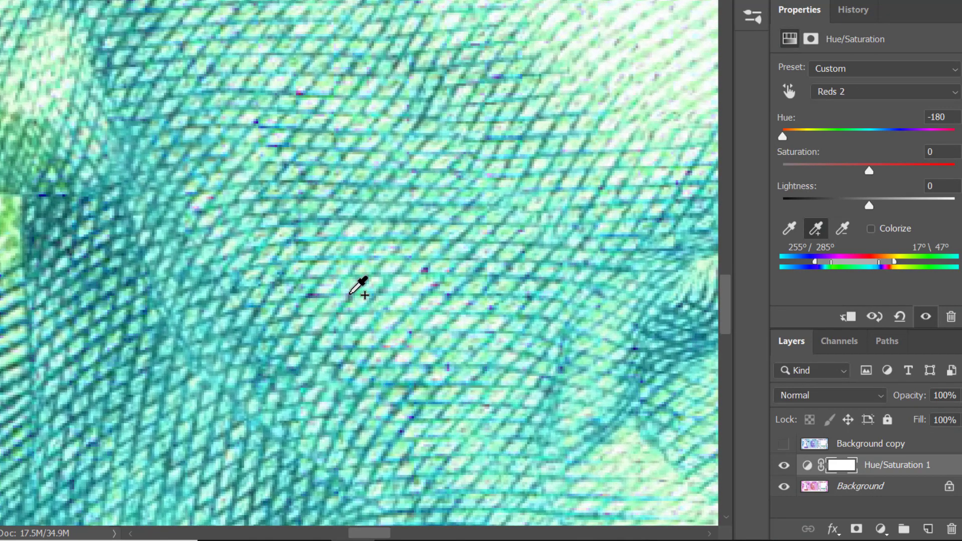
click(318, 294)
drag(500, 419, 428, 503)
drag(466, 190, 438, 402)
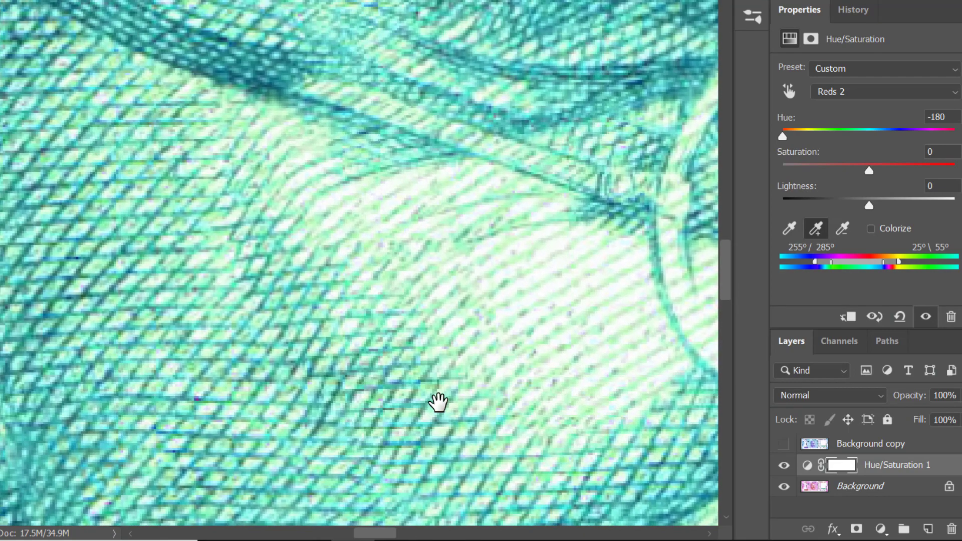
scroll(438, 402, down, 10)
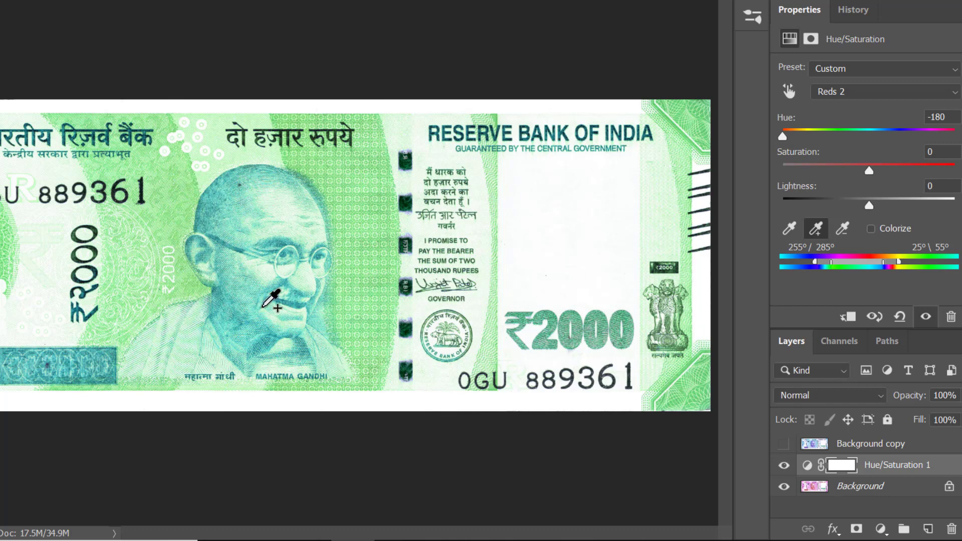
- Set the Reds 2 Hue to exactly -100, making the note light blue and the portrait violet
drag(783, 137, 813, 143)
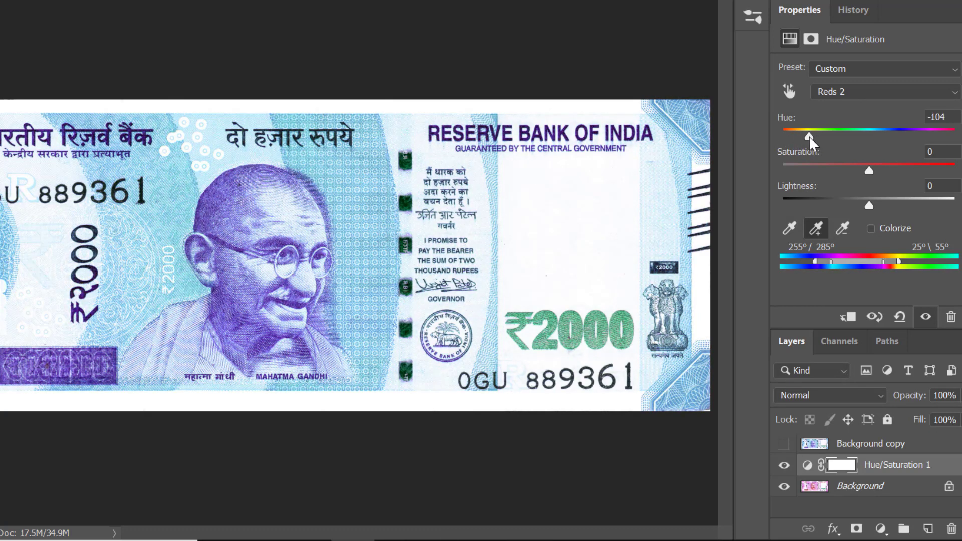
drag(810, 138, 813, 138)
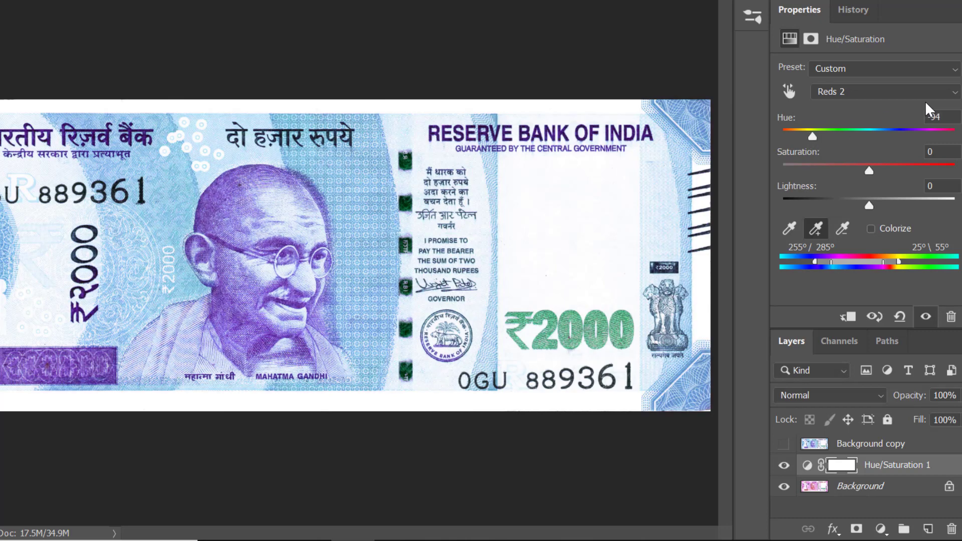
click(949, 118)
text(-100)
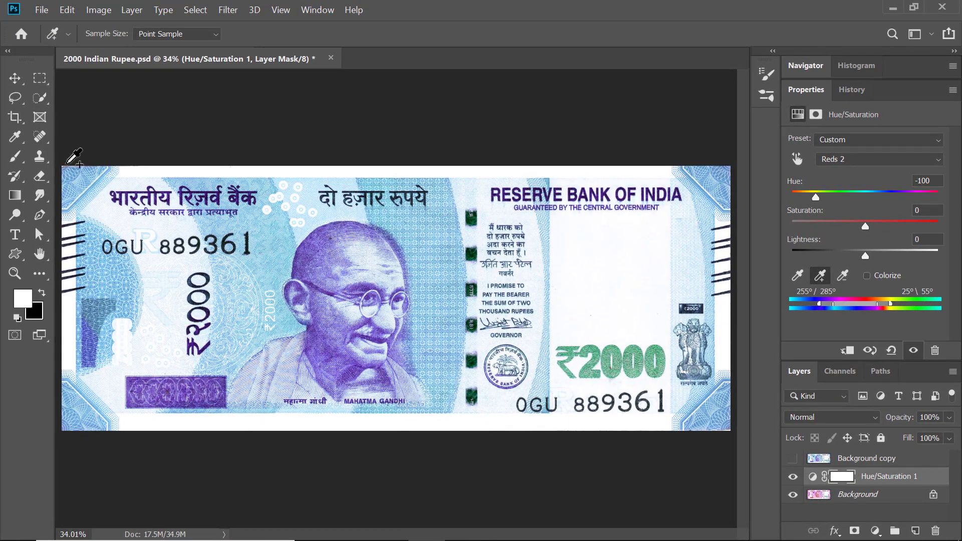
key(v)
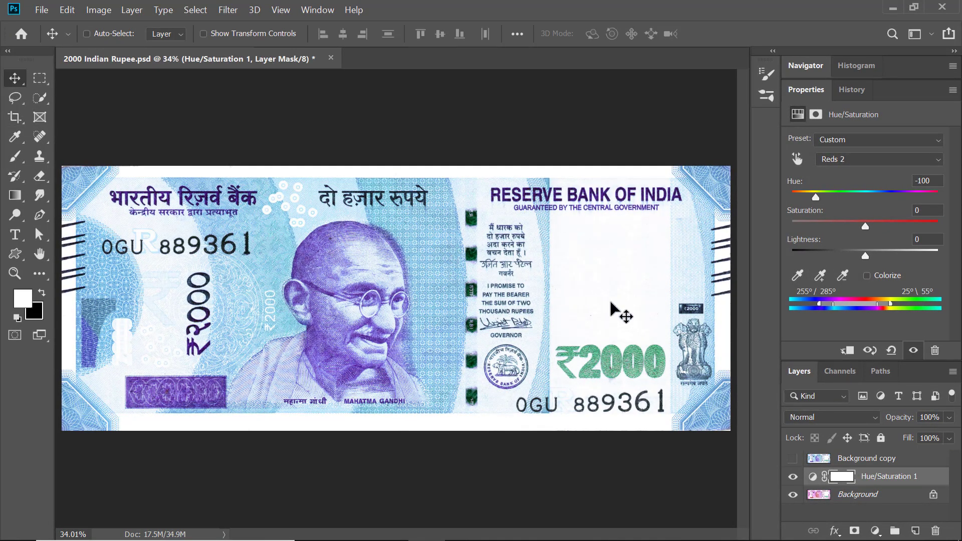